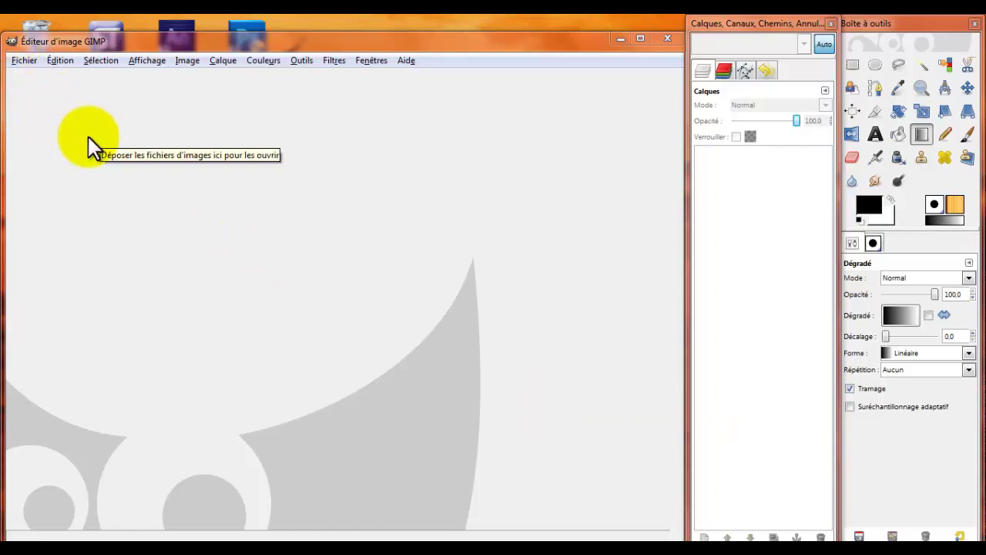
Open wpoc.png, the red Occitan cross flag, from the recently opened files list
click(24, 62)
mouse_move(67, 156)
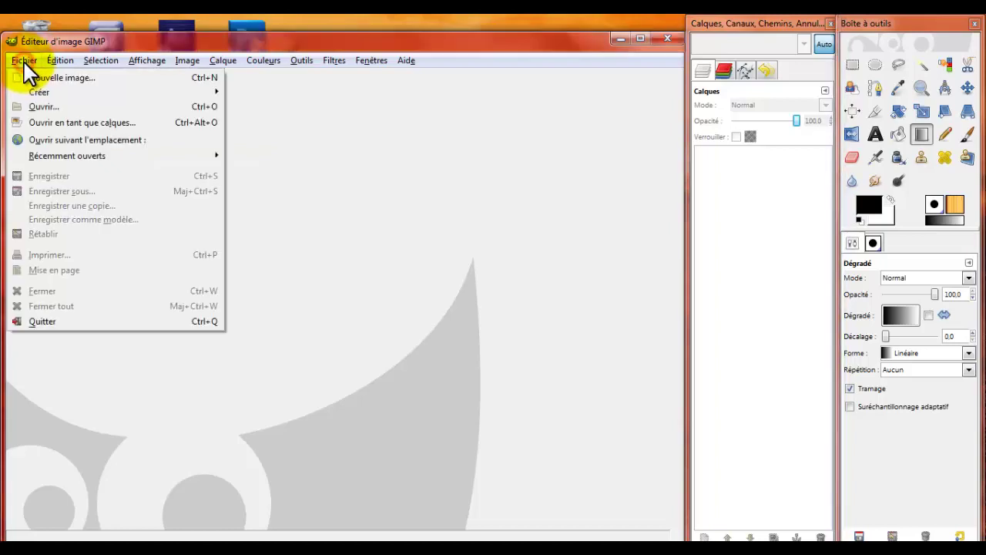
click(55, 154)
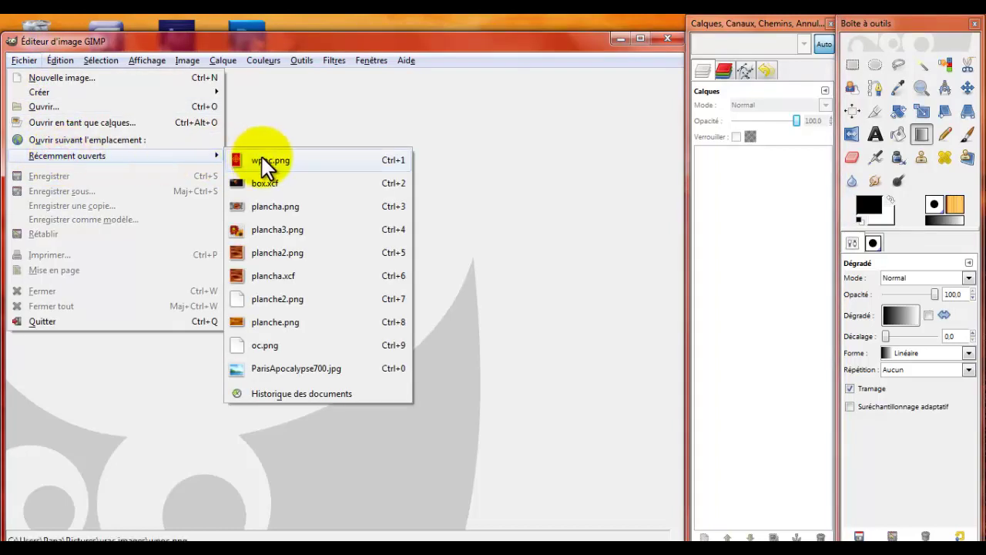
click(265, 157)
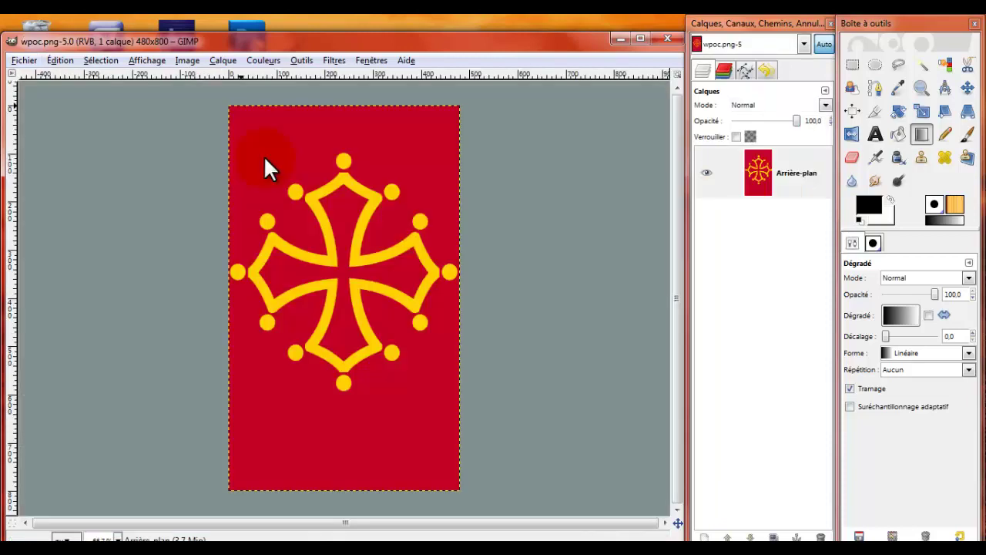
Set up the Gradient tool with the FG to Transparent gradient and Bilinéaire shape
click(921, 133)
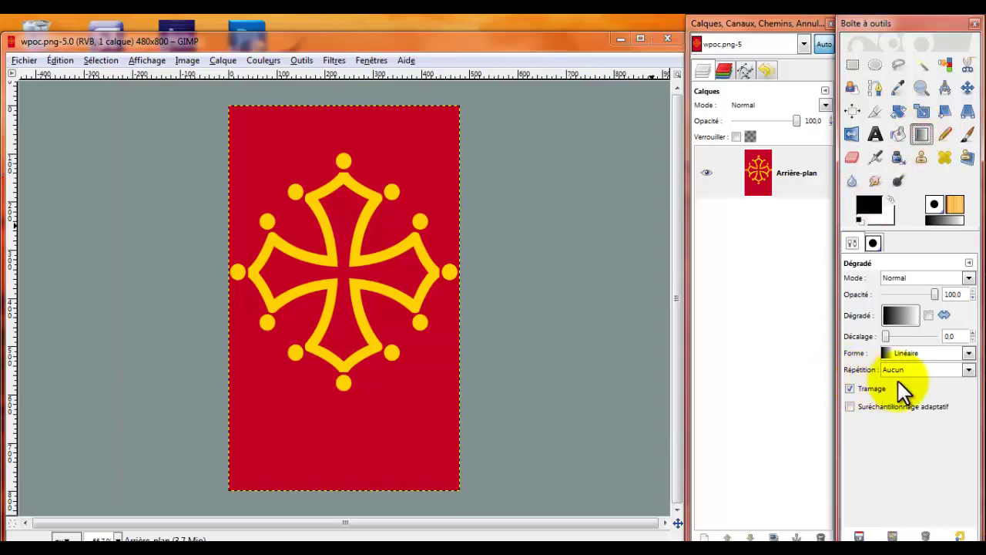
click(902, 316)
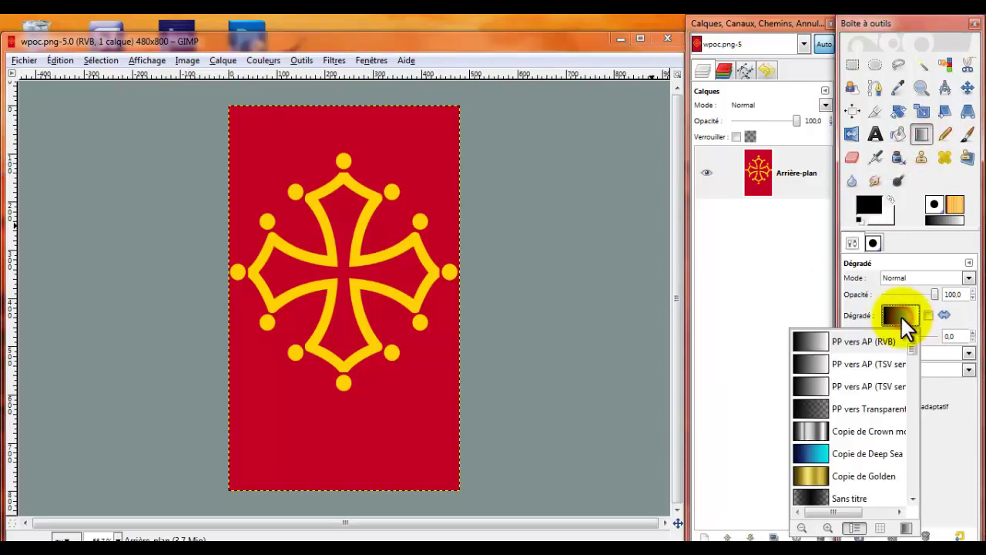
click(808, 400)
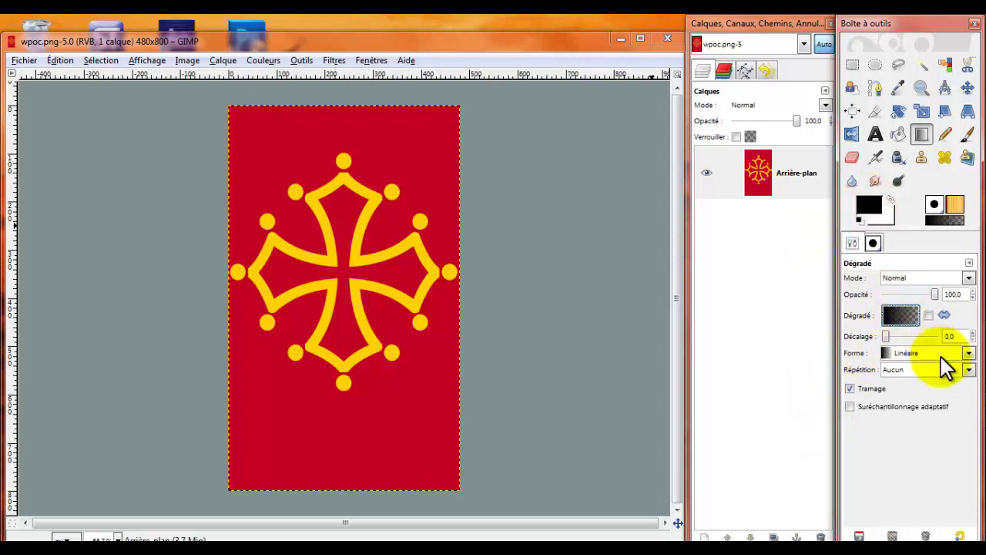
click(968, 355)
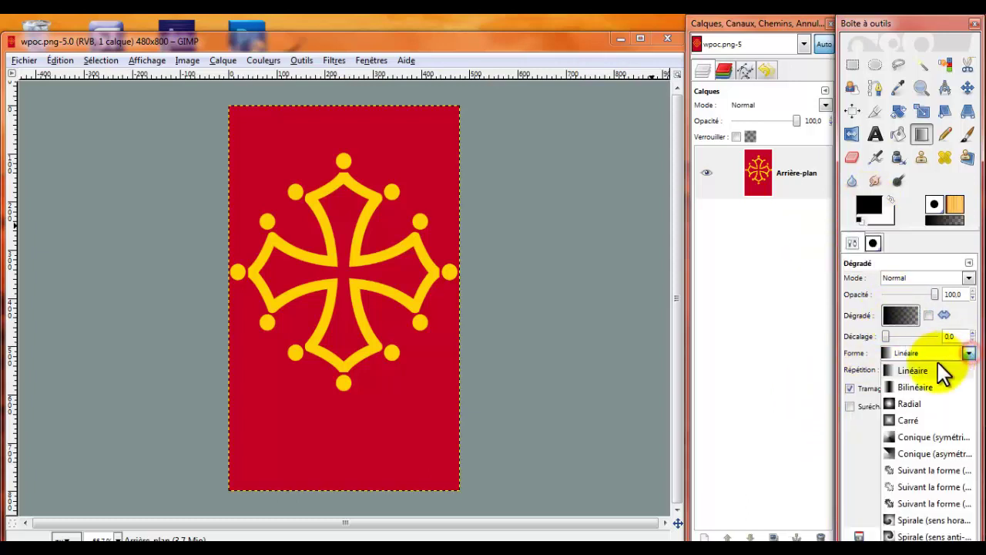
click(908, 387)
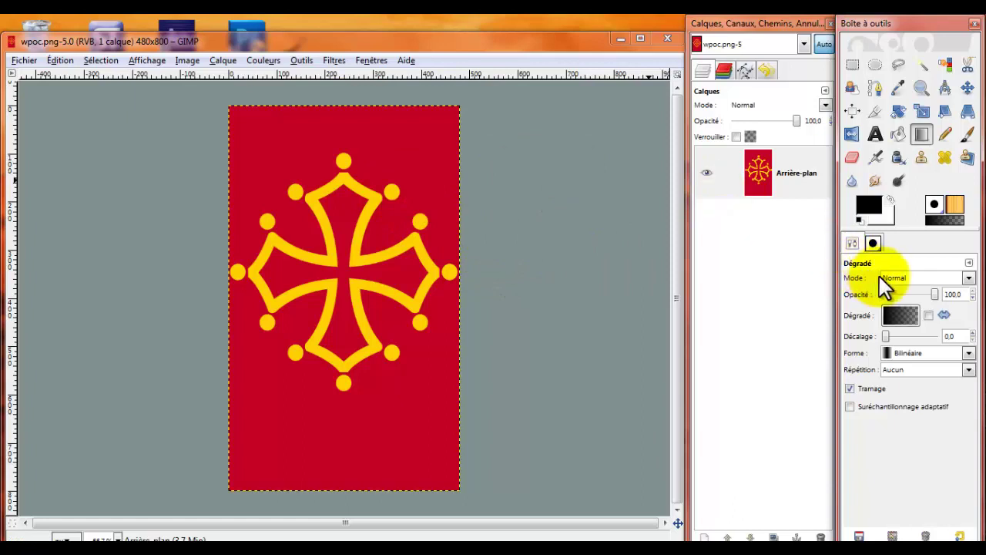
At 79.4 opacity, paint two dark bilinear bands across the upper and lower cross
drag(932, 290, 925, 294)
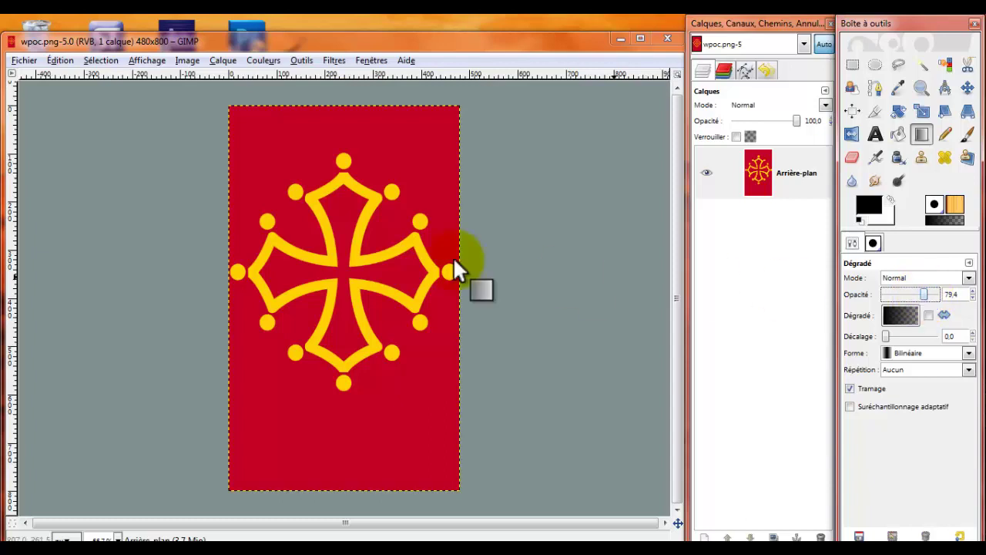
drag(333, 205, 335, 269)
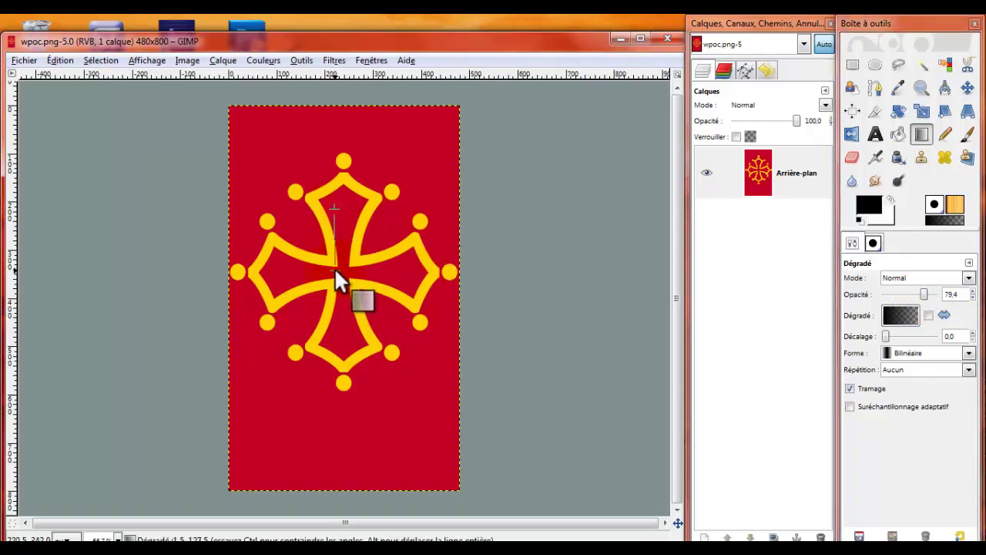
drag(334, 267, 334, 267)
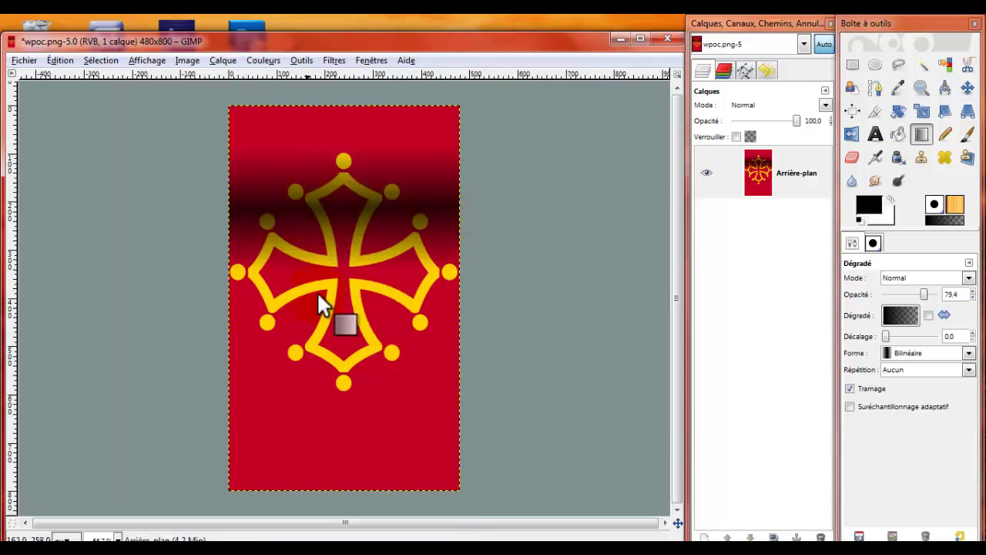
drag(367, 315, 368, 405)
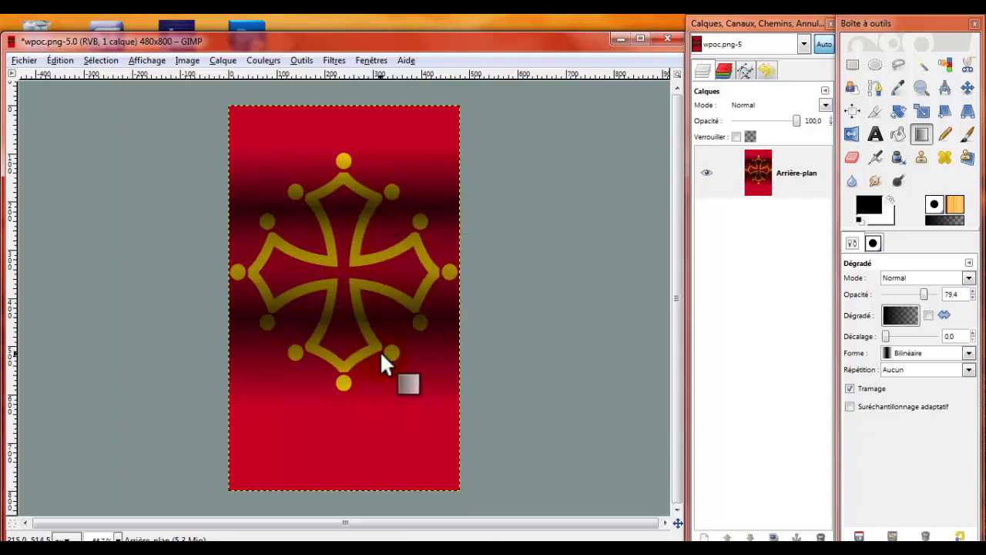
click(805, 294)
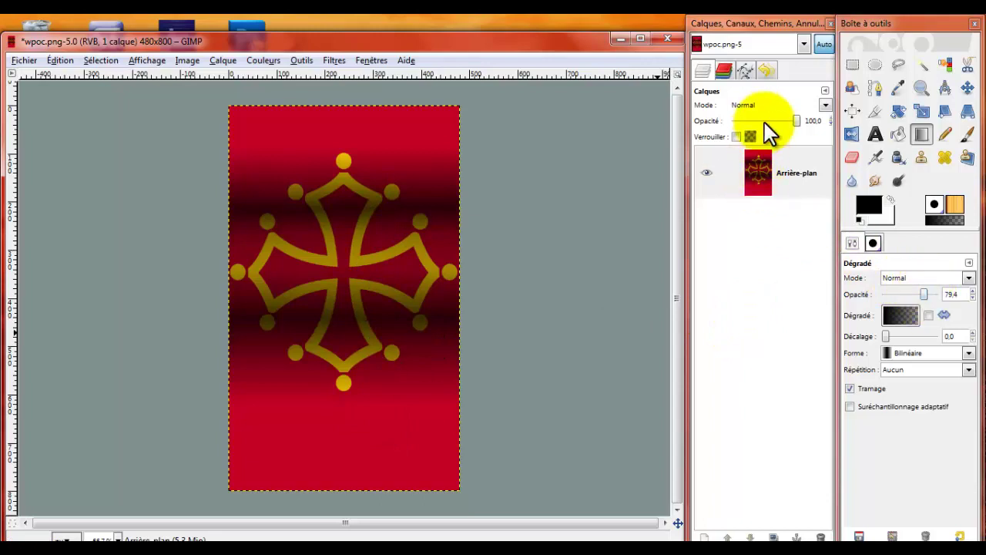
Revert to the base image, test two bands at 91.2 opacity, then revert again
click(768, 70)
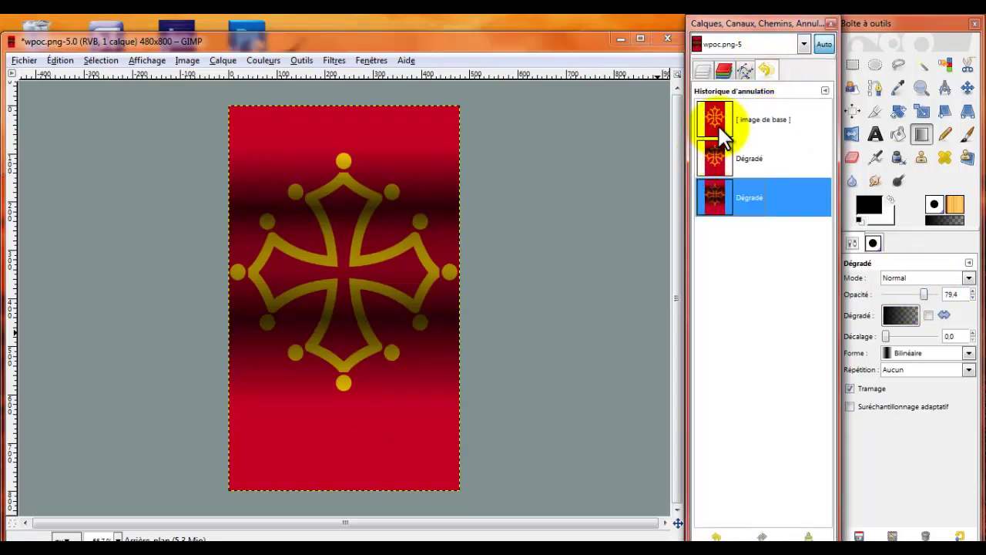
click(718, 124)
drag(910, 296, 930, 296)
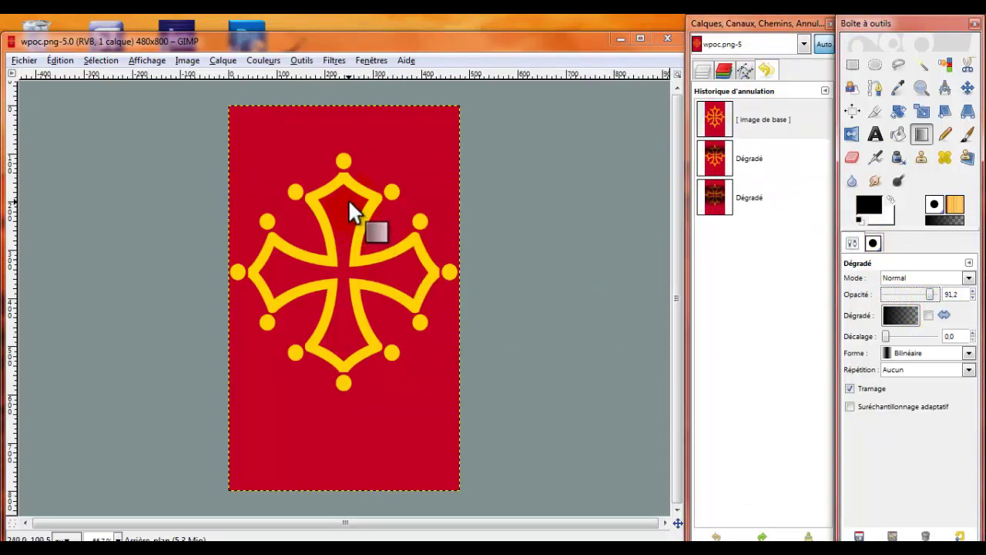
drag(349, 200, 348, 269)
drag(336, 340, 337, 424)
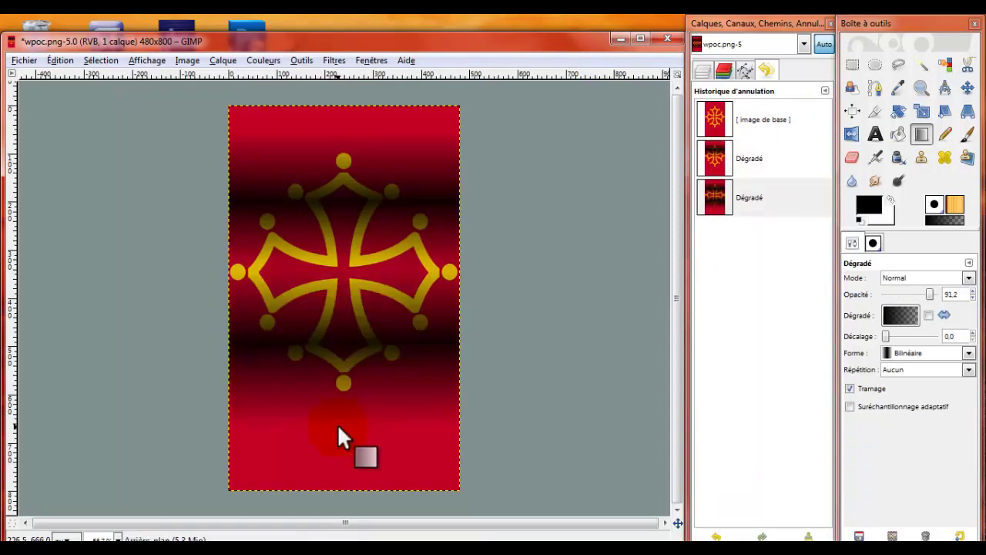
click(716, 126)
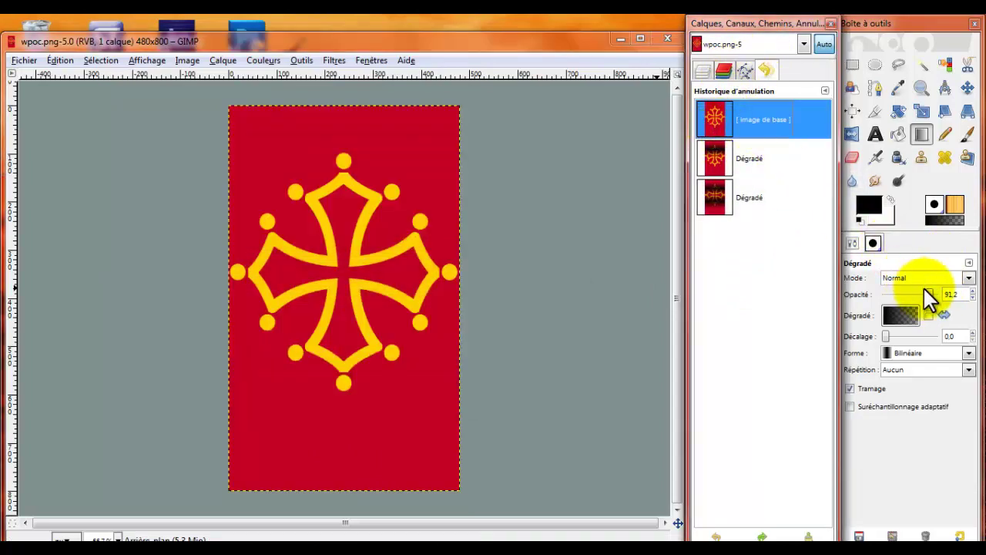
Paint two faint dark bands across the cross at 38.2 and 54.4 opacity
drag(930, 293, 903, 294)
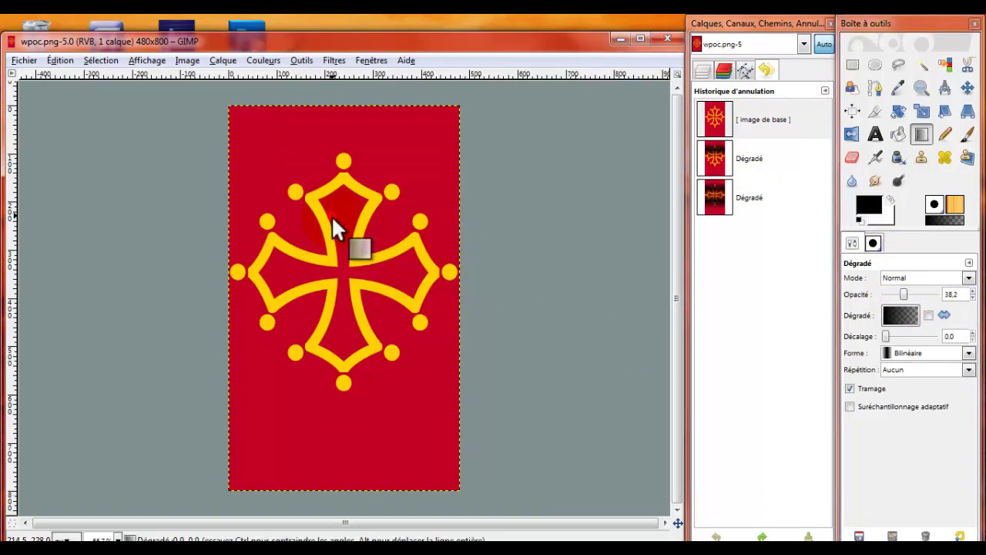
drag(331, 215, 329, 276)
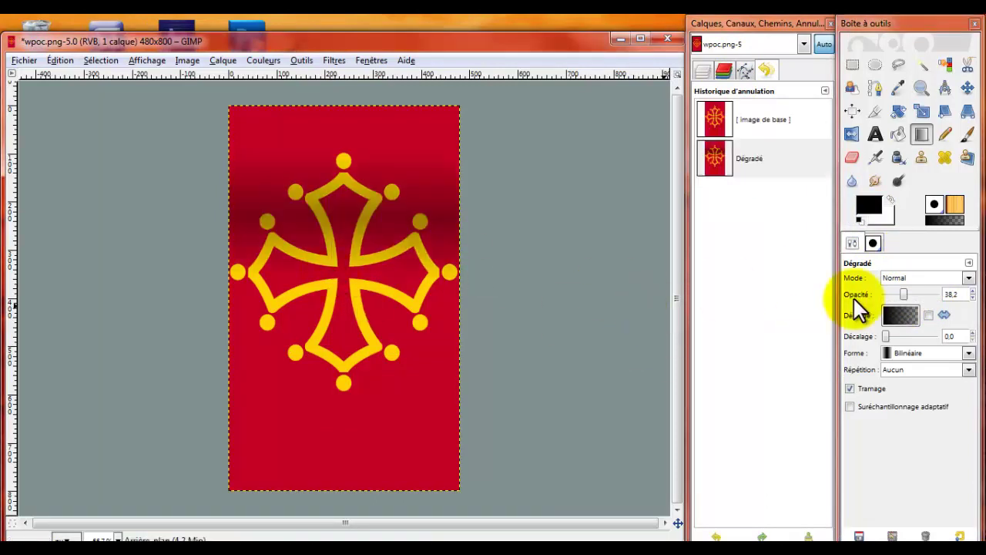
drag(906, 294, 912, 293)
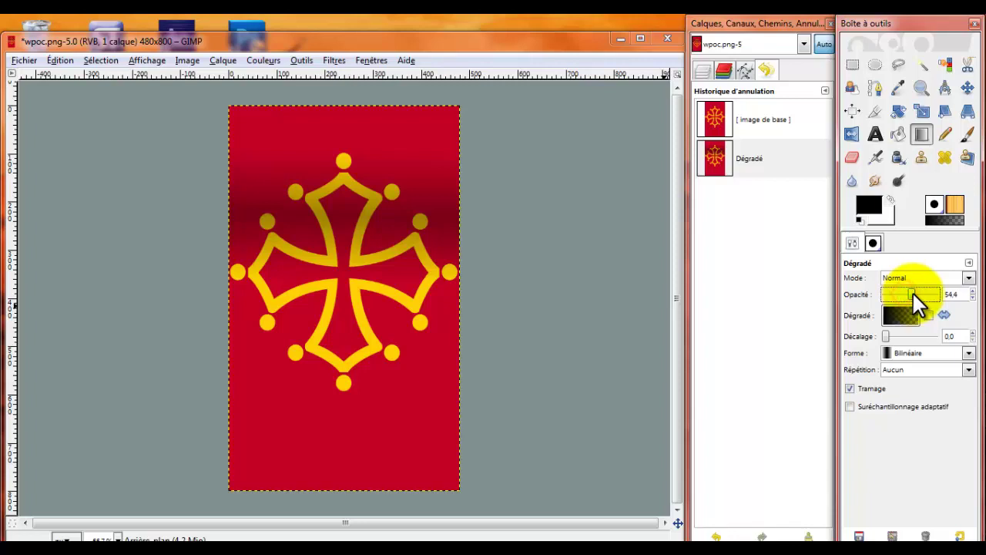
drag(387, 316, 387, 381)
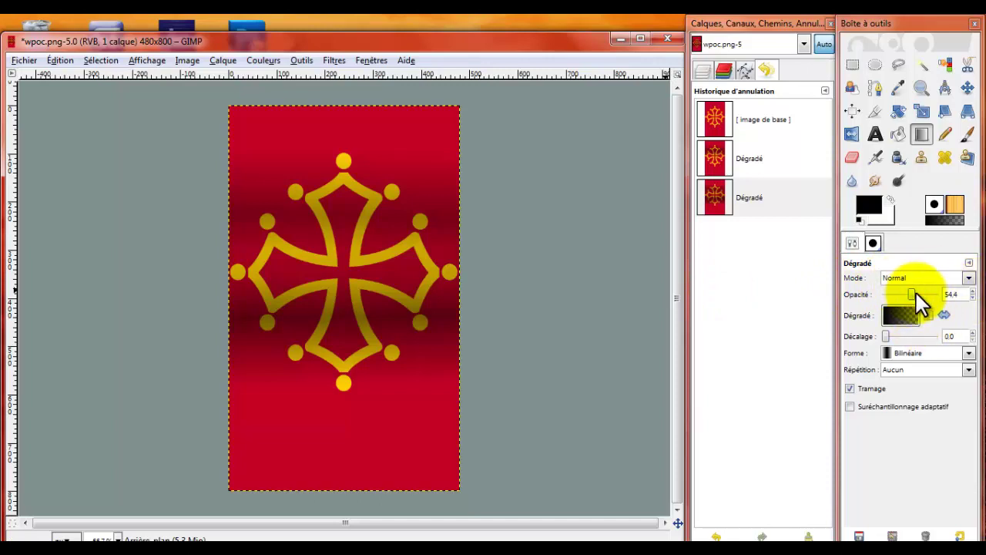
drag(909, 293, 923, 295)
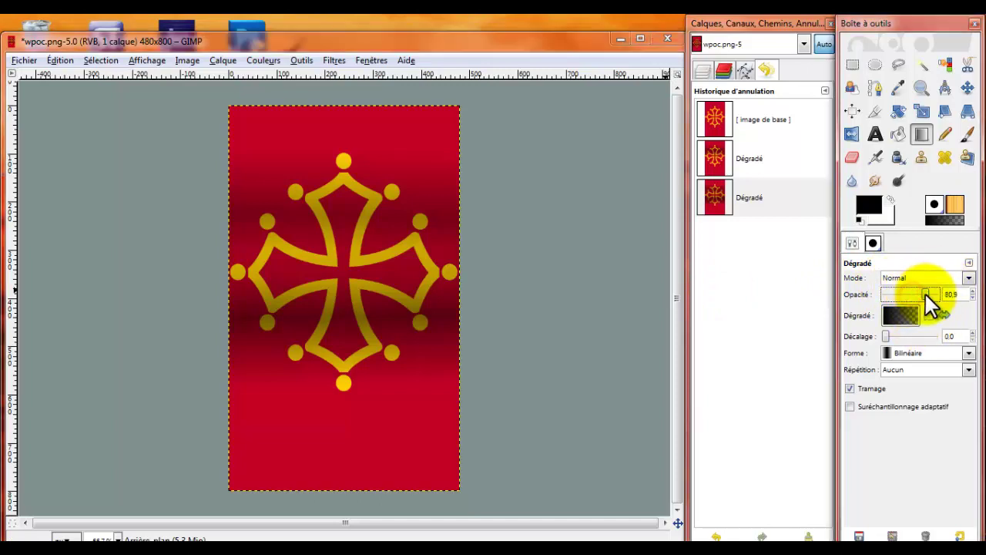
Revert to the base image and paint dark bands over the upper cross and lower flag
click(716, 119)
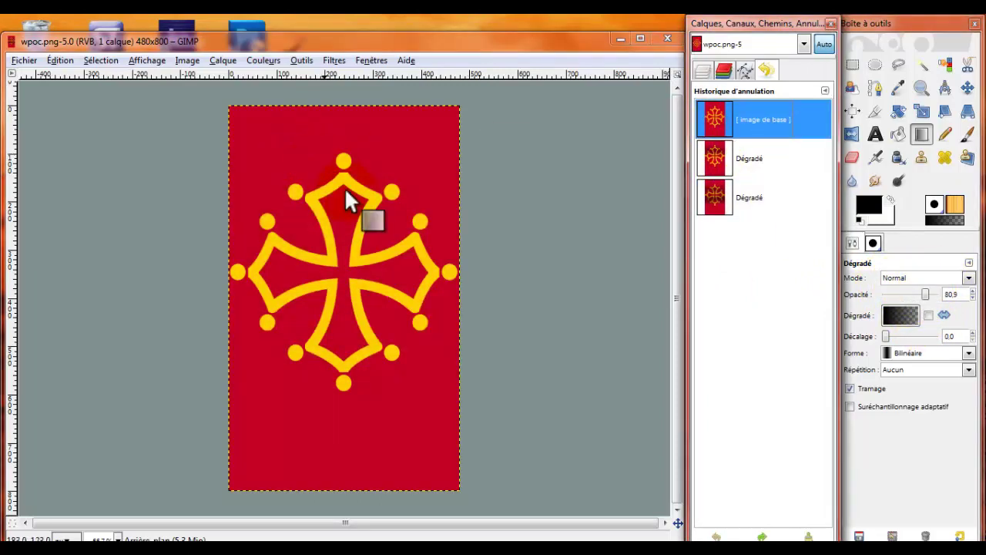
drag(348, 191, 350, 266)
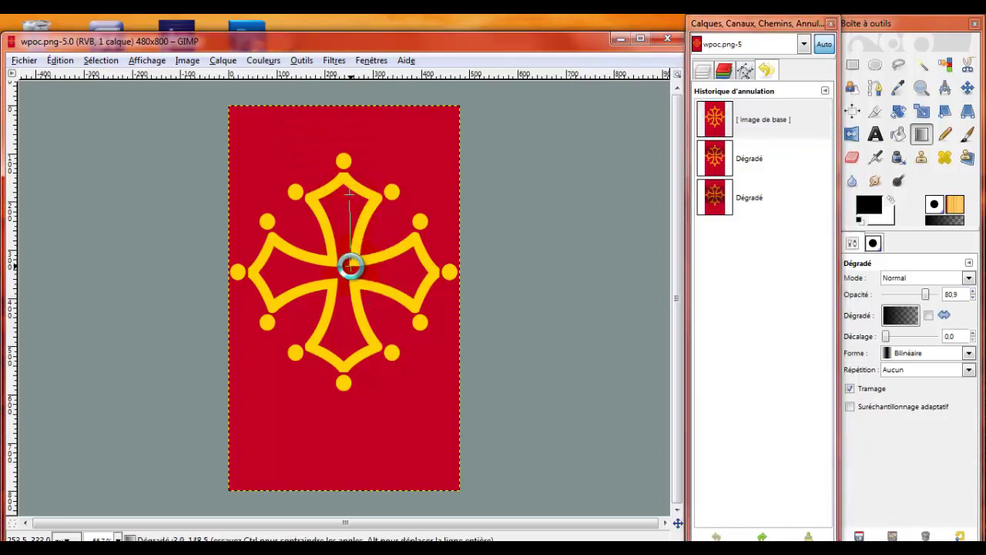
drag(330, 290, 337, 429)
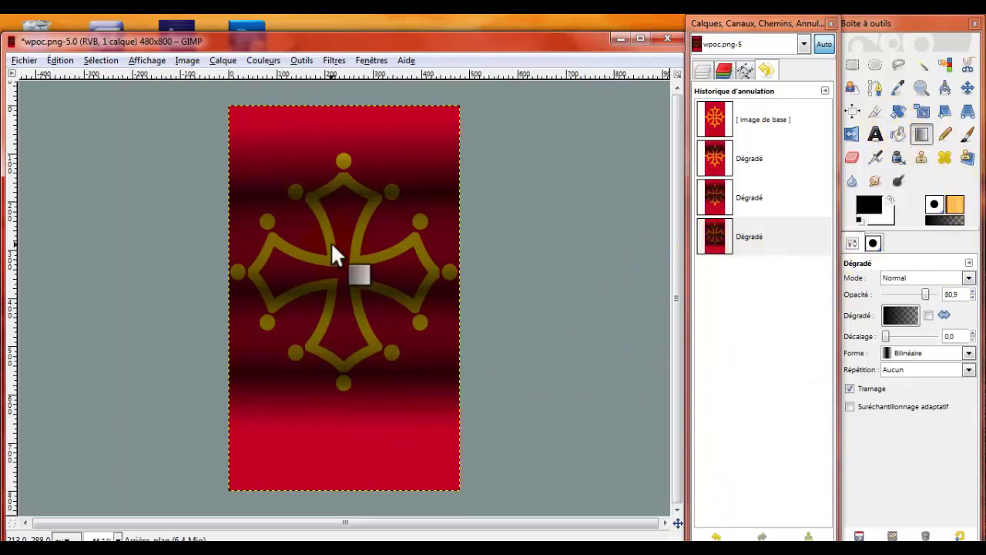
Swap foreground/background colours, set opacity to 25, and try faint bands near the top
click(890, 200)
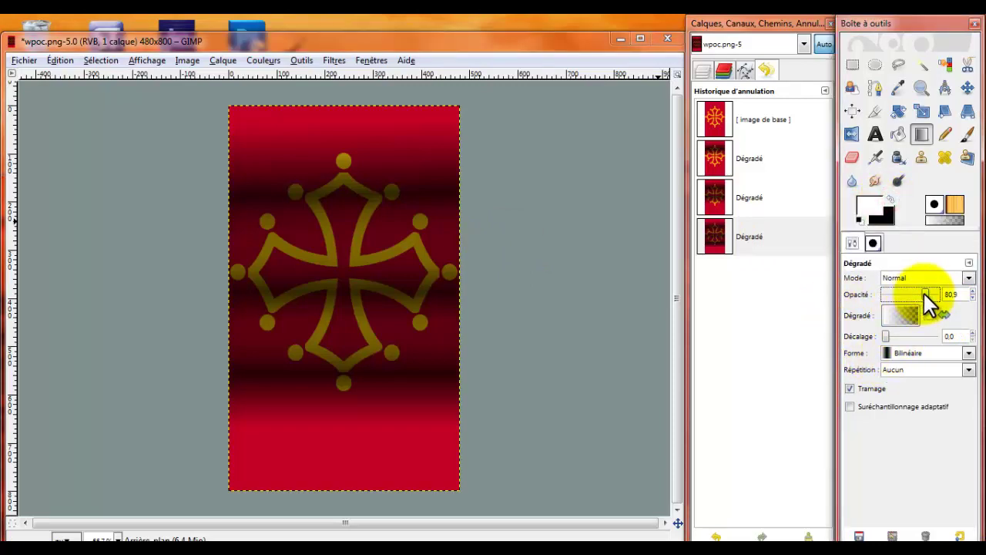
drag(924, 294, 895, 294)
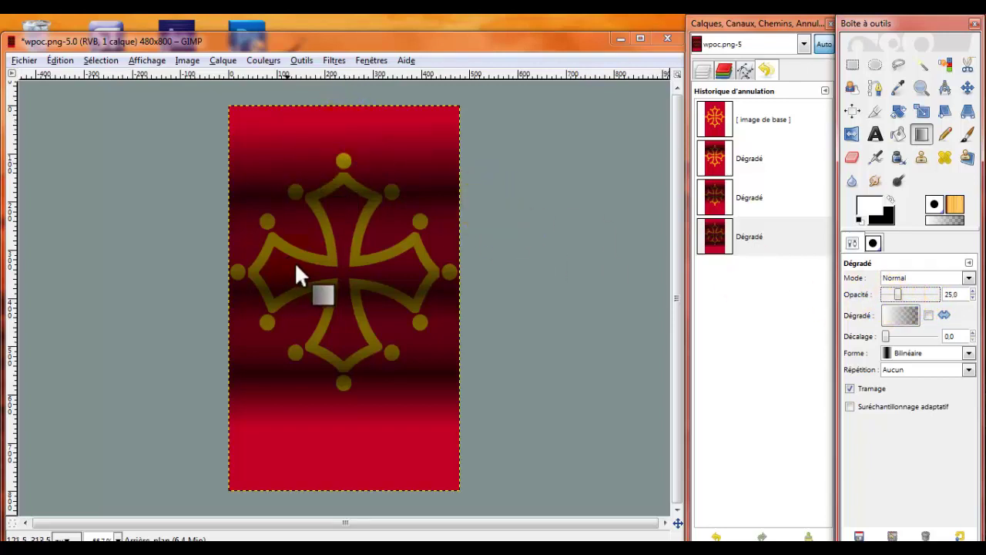
mouse_move(346, 123)
mouse_down()
mouse_move(337, 132)
mouse_move(351, 129)
mouse_move(349, 147)
mouse_up()
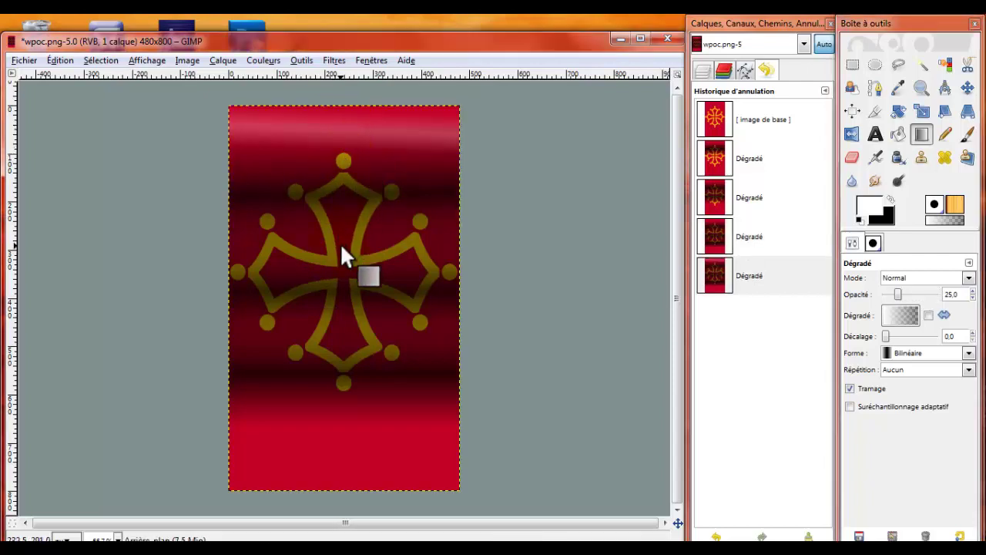
drag(328, 148, 329, 155)
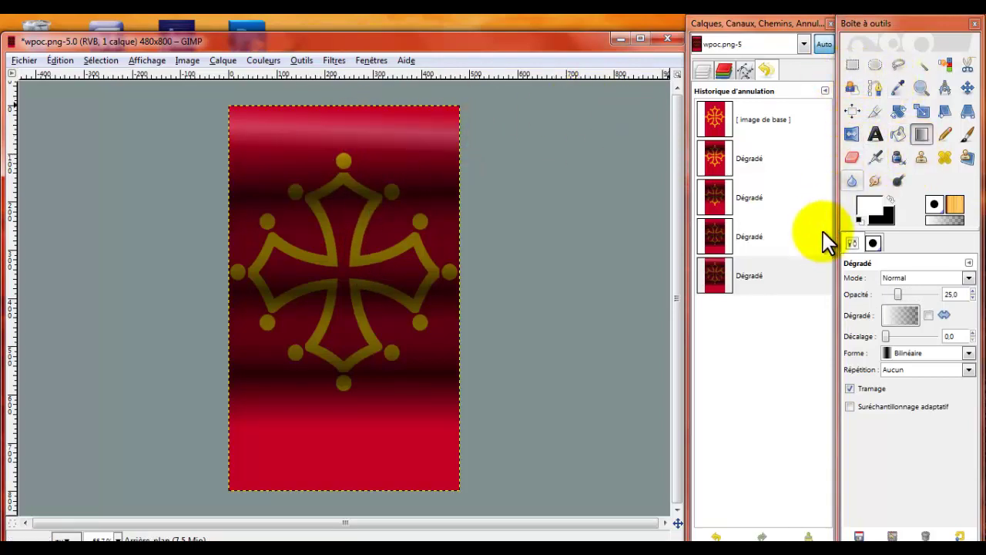
click(720, 221)
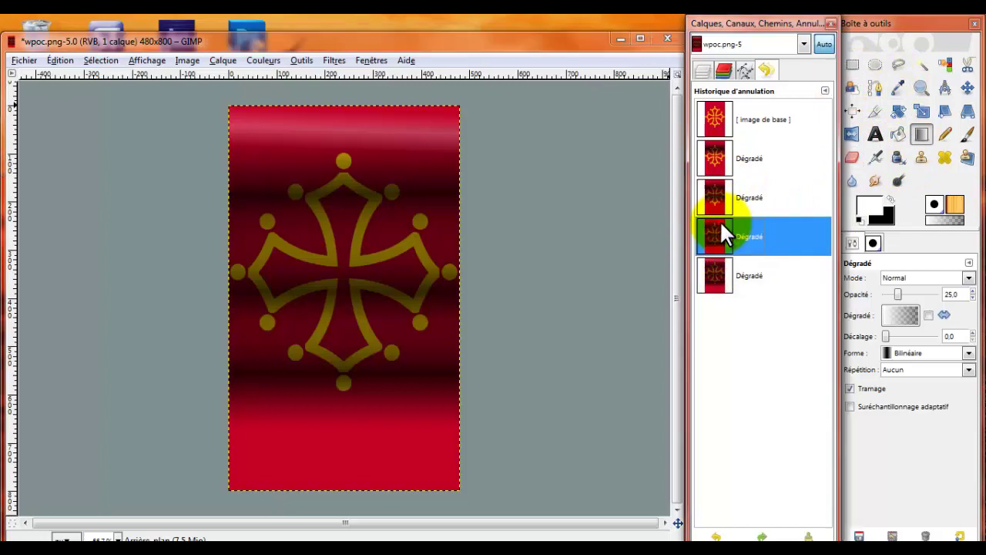
Paint light 25-opacity bands down the cross and lower flag, undoing the bottom one
drag(338, 126, 337, 154)
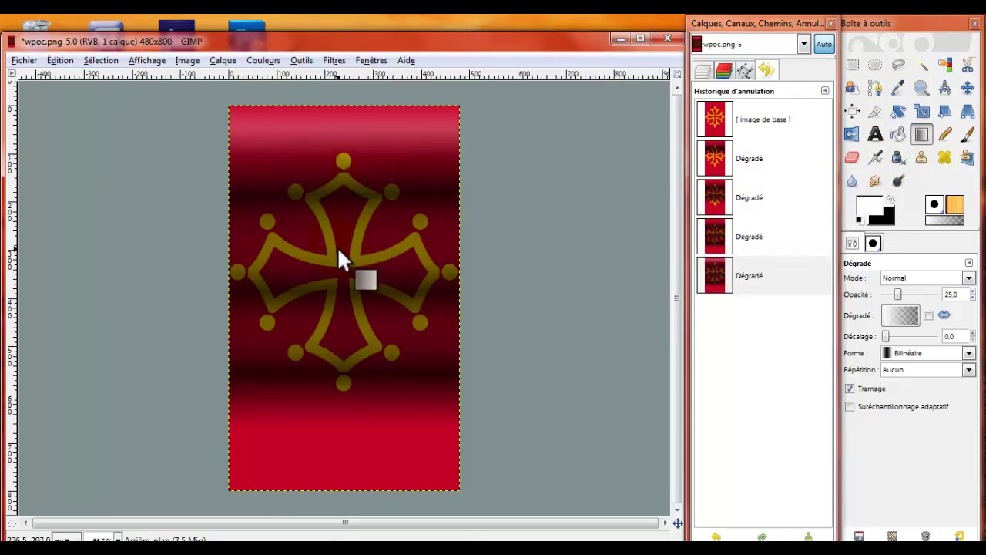
drag(337, 242, 336, 276)
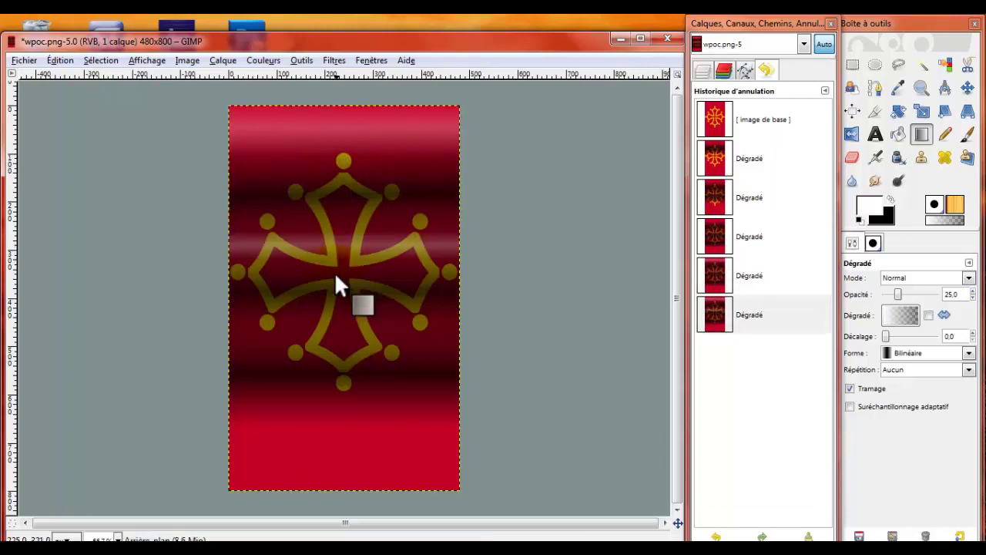
drag(340, 328, 340, 346)
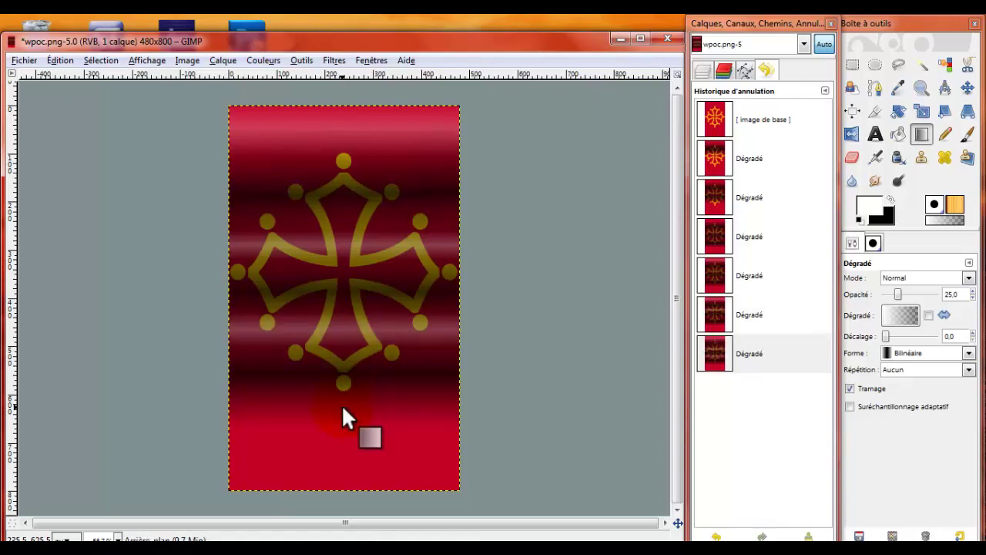
drag(342, 406, 342, 471)
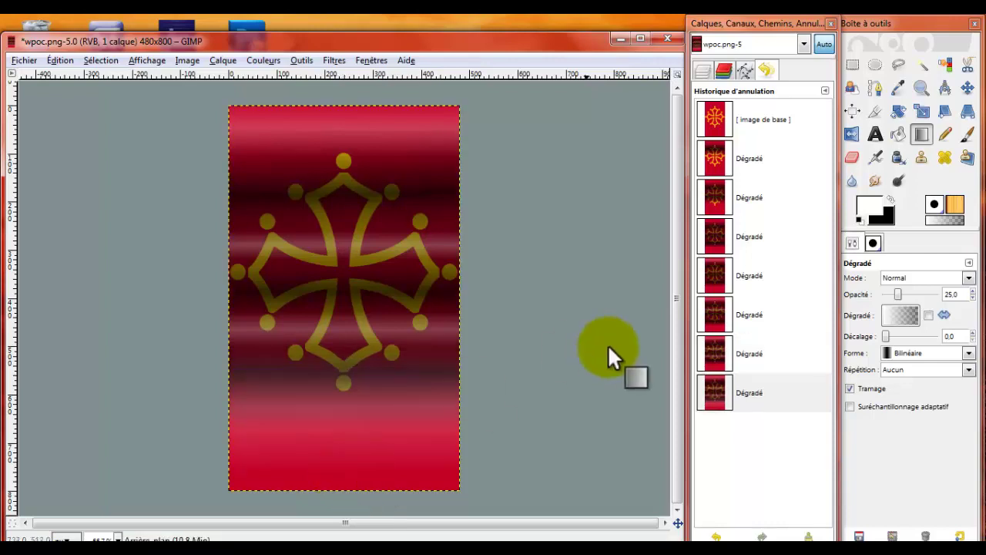
click(728, 362)
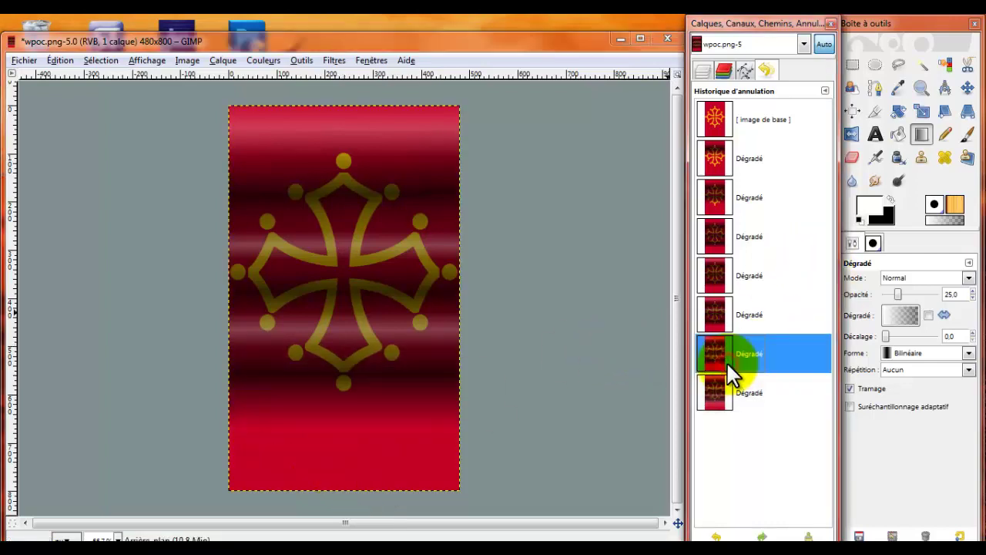
Try one more bottom band, then revert history to [image de base] and return to Layers
drag(334, 424, 334, 499)
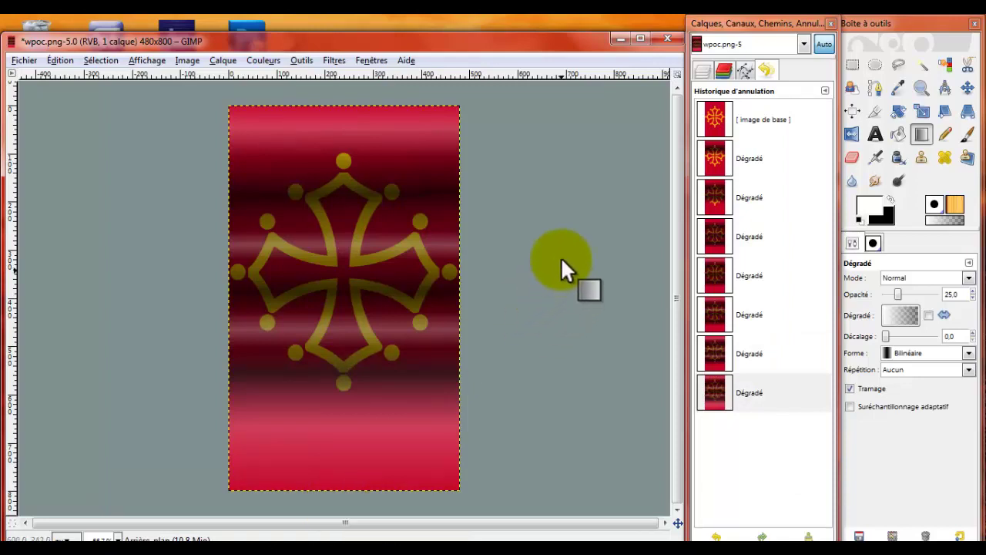
click(702, 72)
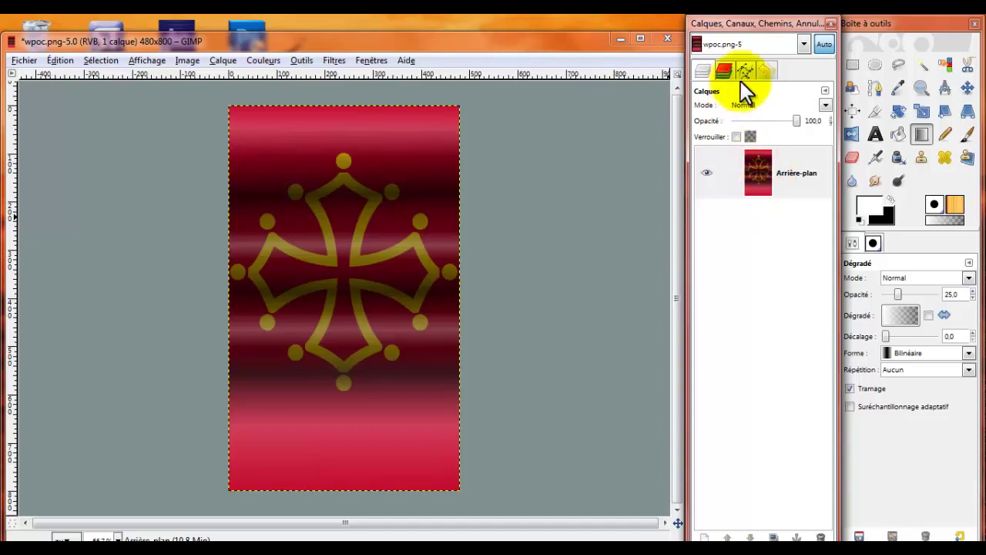
click(763, 72)
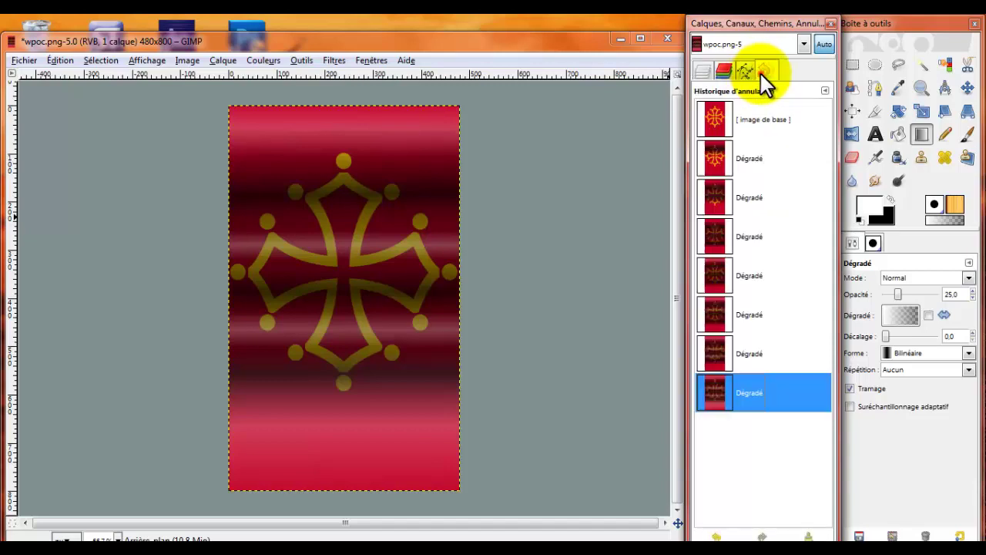
click(719, 121)
click(700, 72)
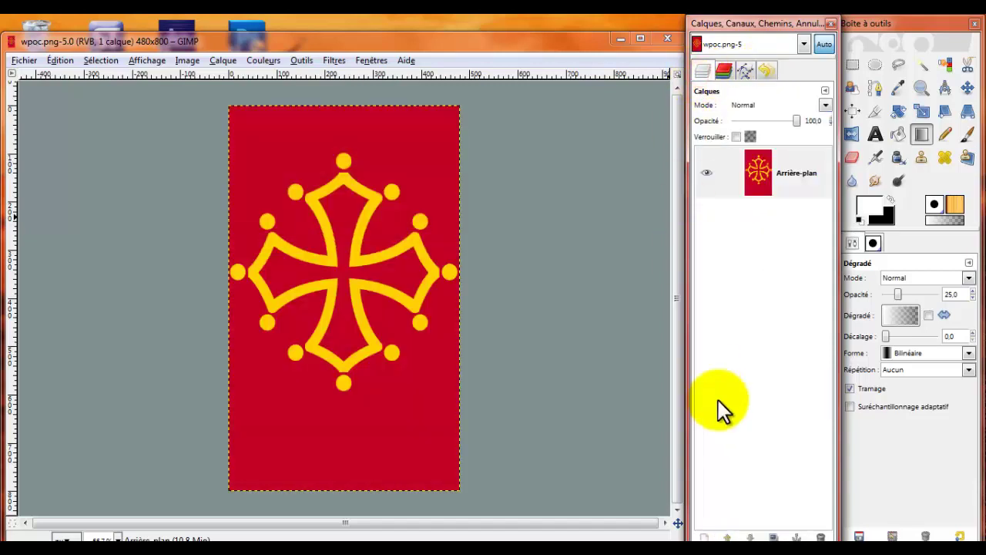
Add a transparent Nouveau calque layer above the background and make it active
click(703, 536)
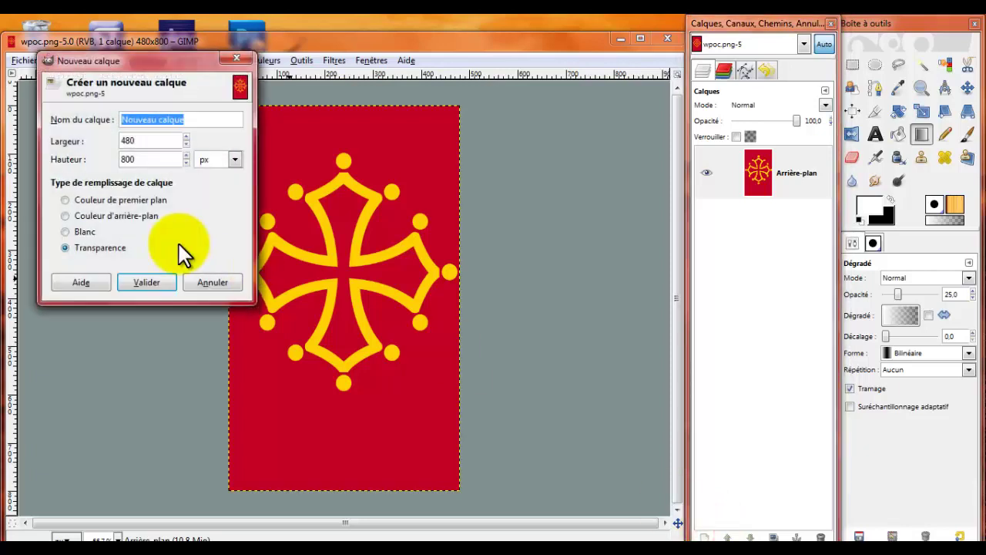
click(141, 282)
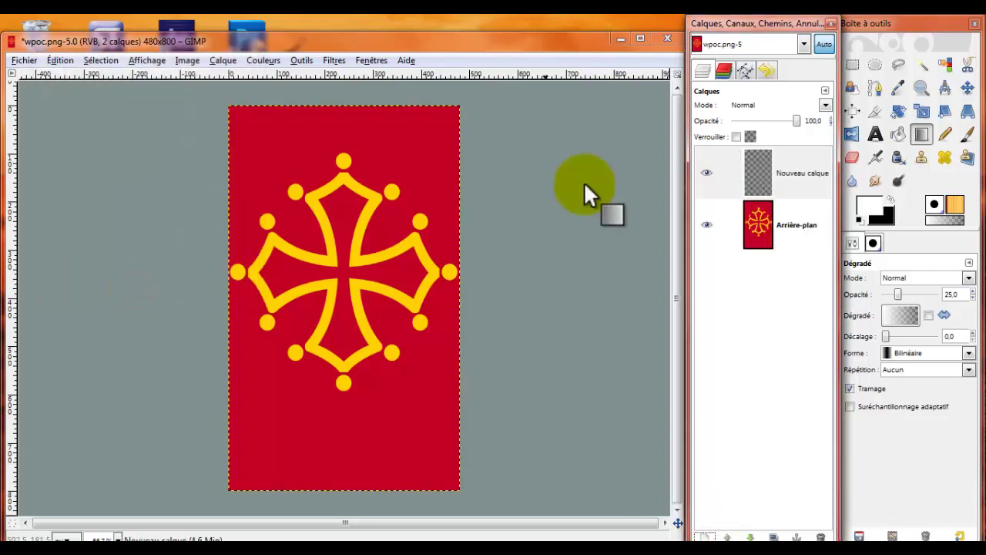
click(778, 166)
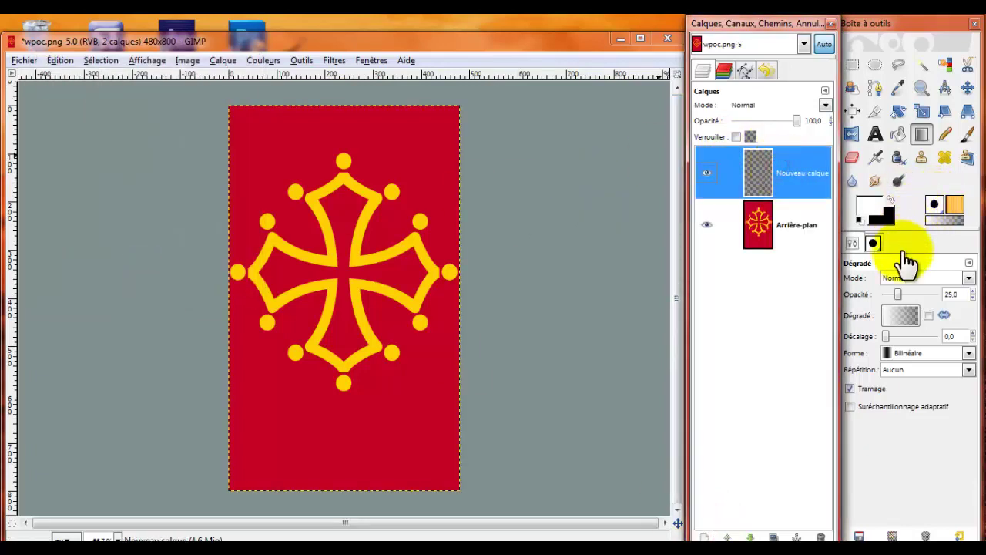
Choose the FG to Transparent gradient and reset default black and white colours
click(903, 313)
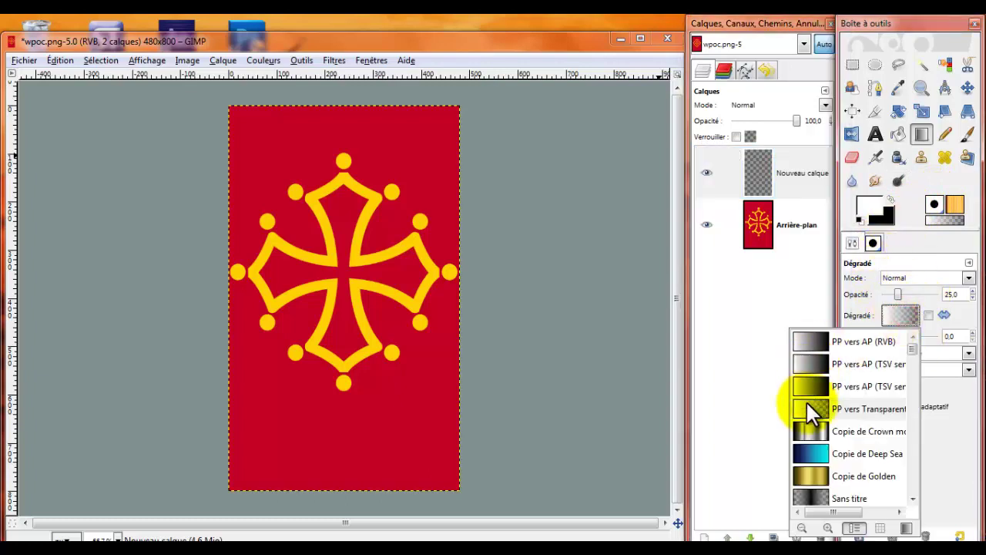
click(884, 206)
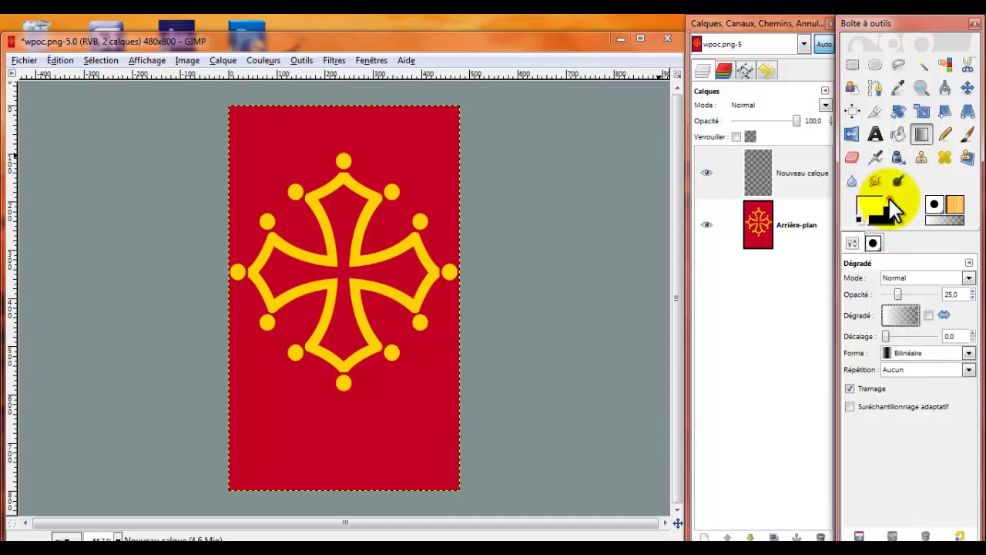
key(d)
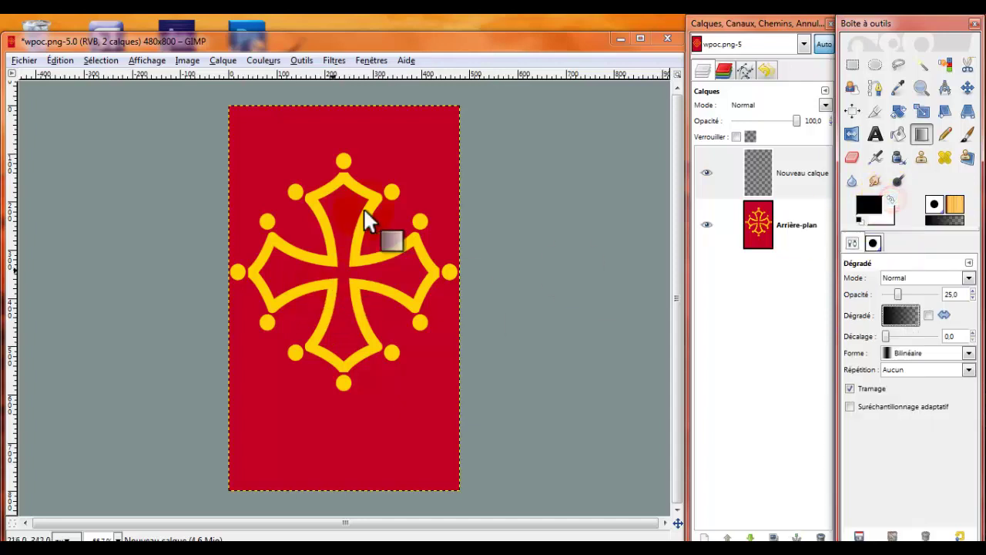
click(818, 168)
Paint dark bilinear bands across the cross at 63.2 opacity on the new layer
drag(352, 176, 352, 254)
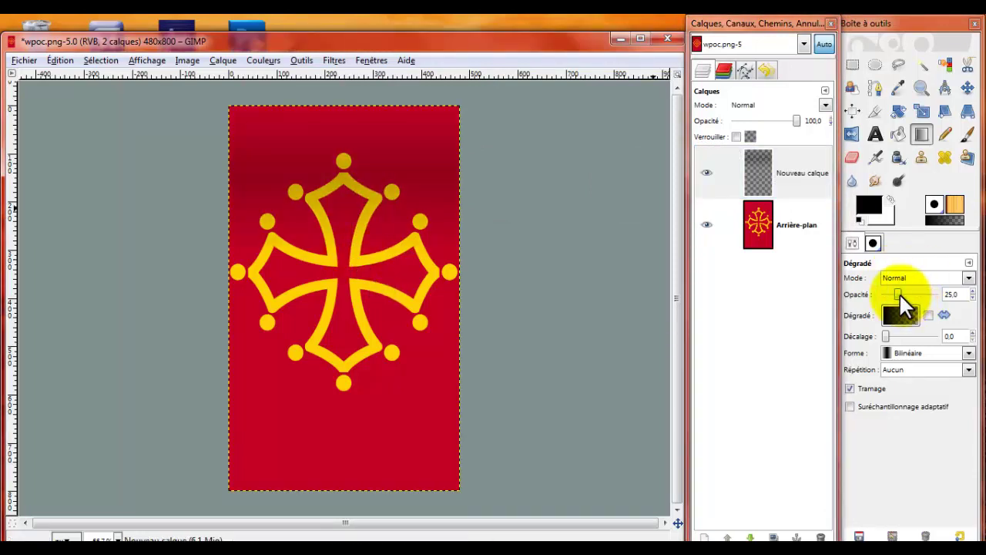
drag(900, 295, 919, 295)
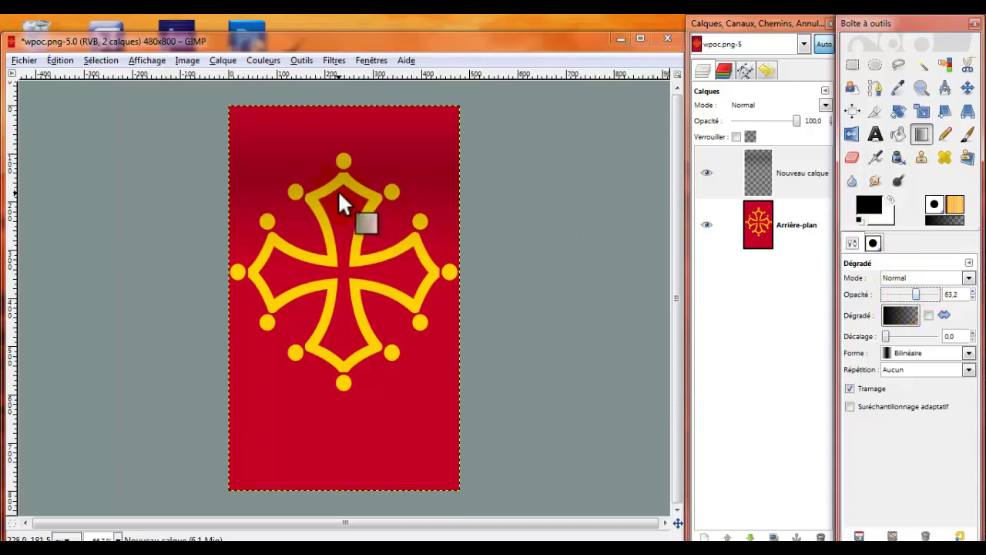
drag(338, 189, 338, 257)
drag(335, 317, 335, 382)
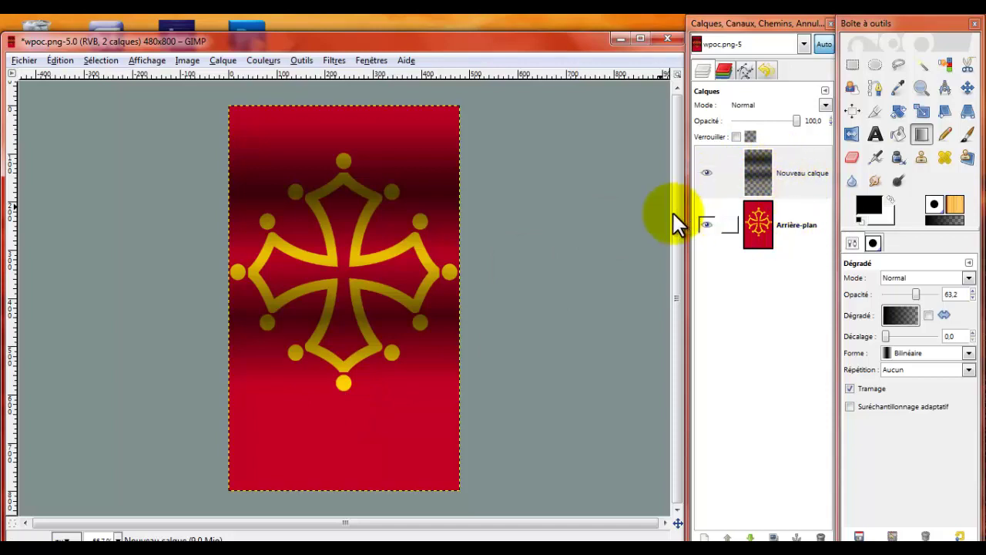
click(705, 173)
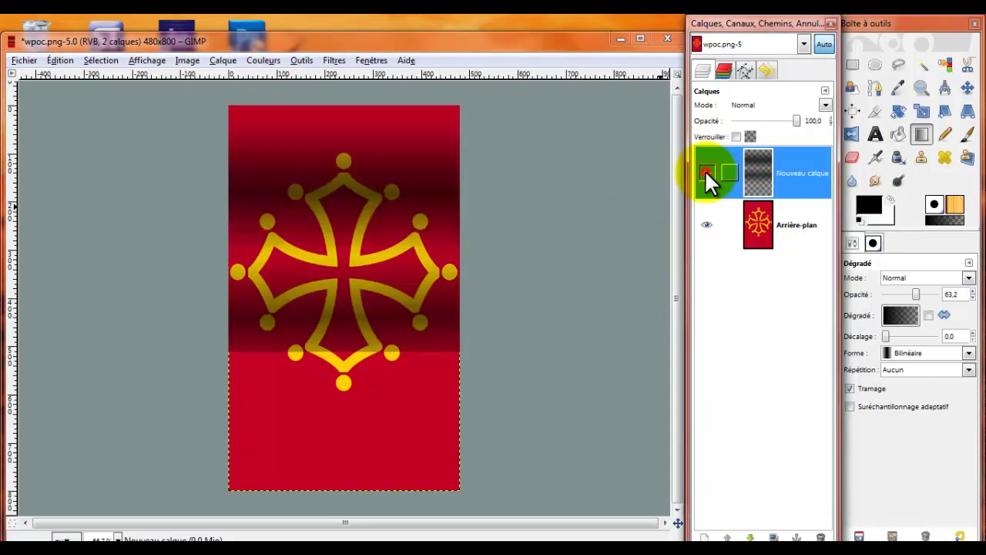
click(707, 224)
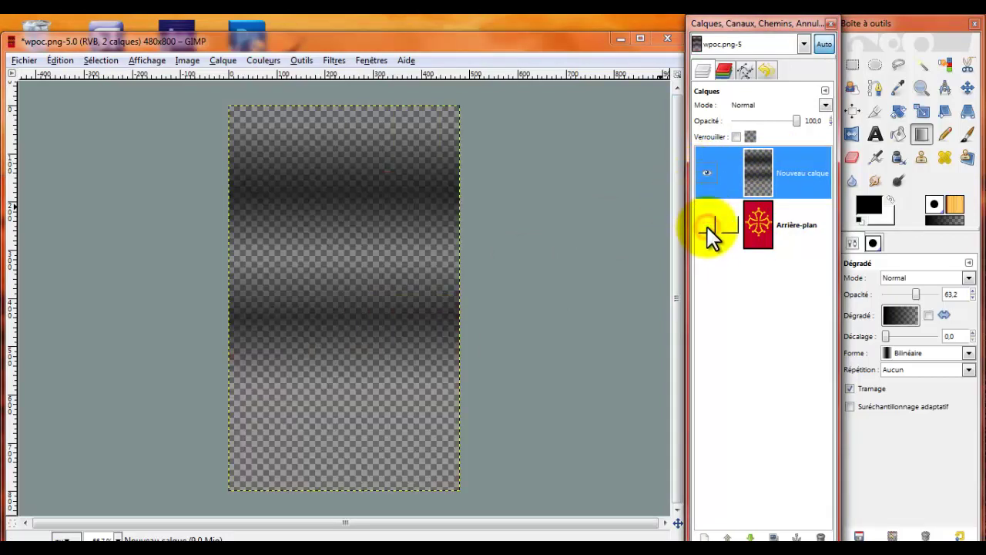
click(706, 224)
click(706, 224)
click(707, 225)
click(707, 224)
click(707, 224)
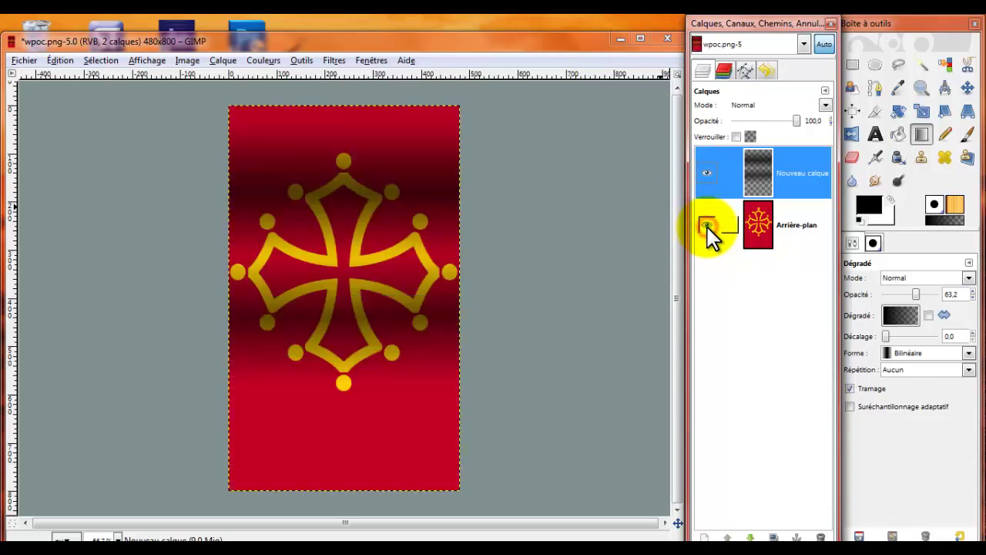